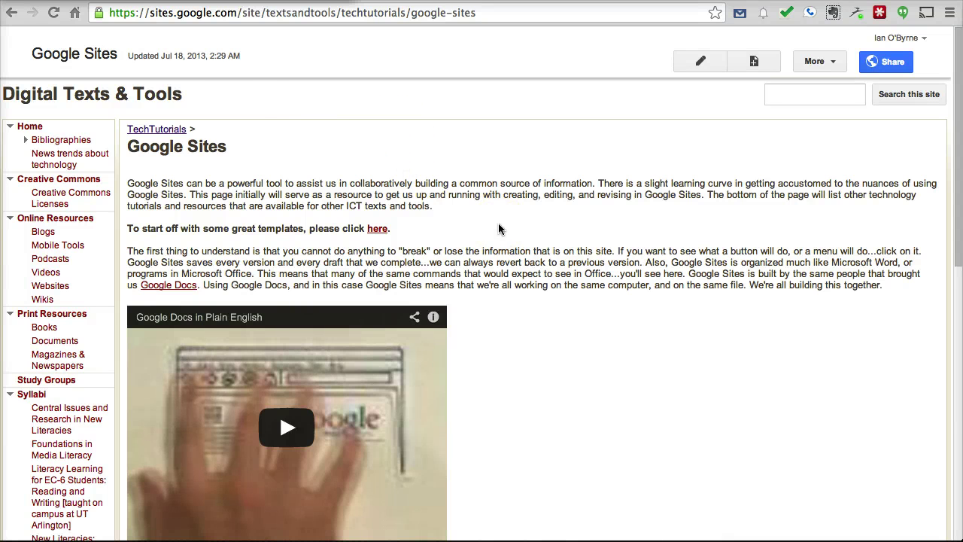
Switch to the sites.google.com tab and browse My Sites, which includes Digital Texts & Tools.
left_click(226, 72)
left_click(385, 140)
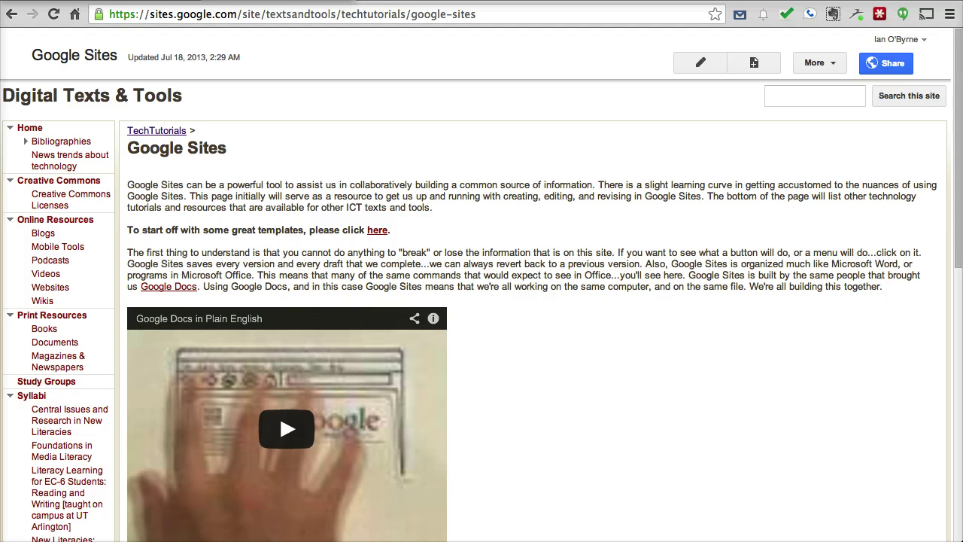
left_click(442, 124)
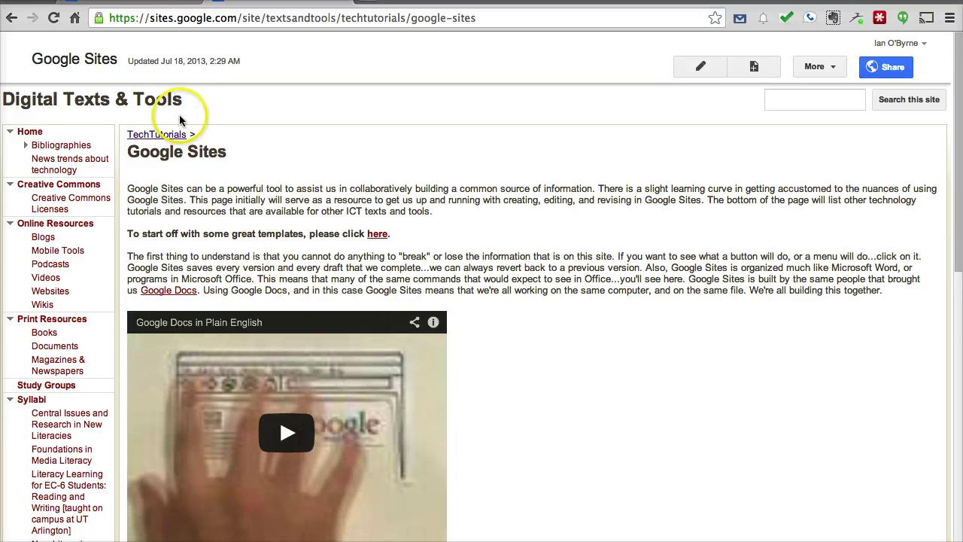
left_click(146, 4)
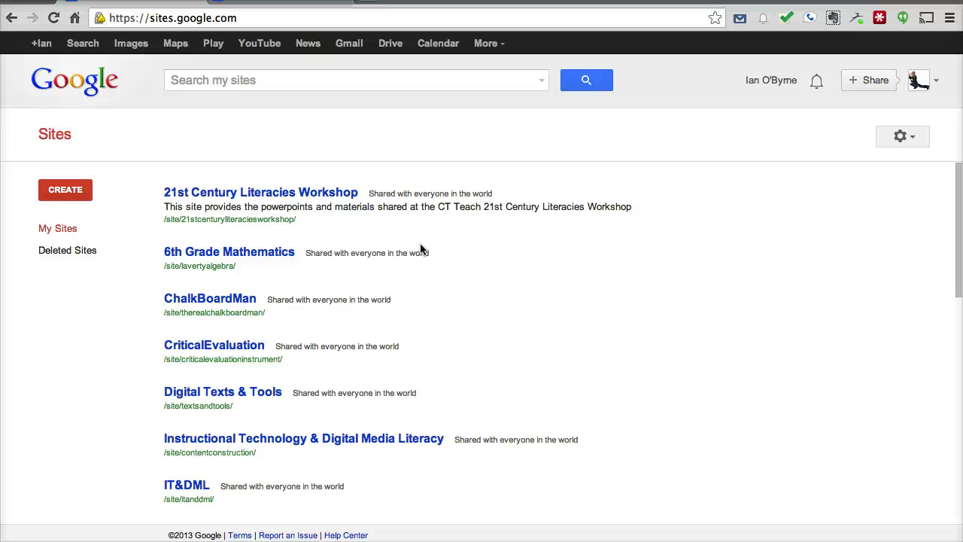
left_click(334, 301)
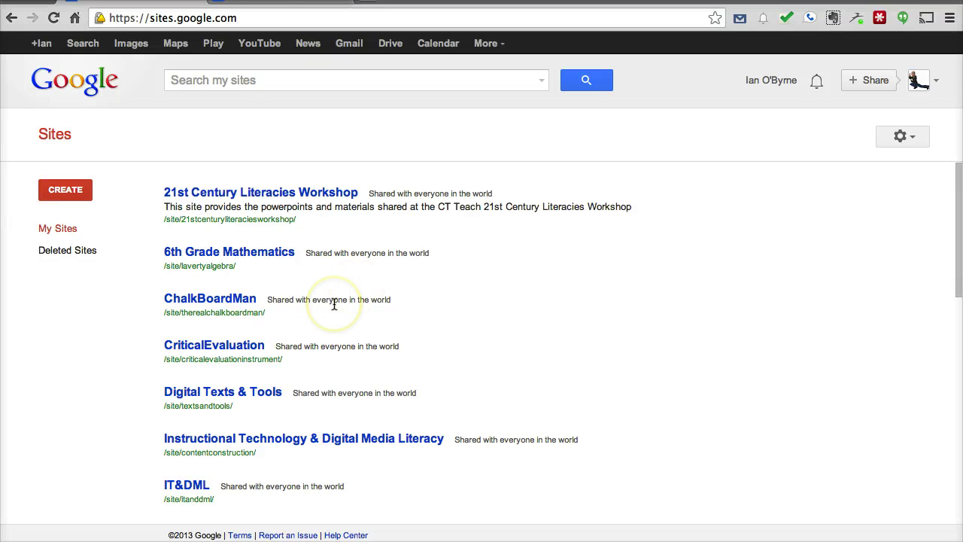
scroll(334, 303, "down", 10)
scroll(334, 303, "up", 10)
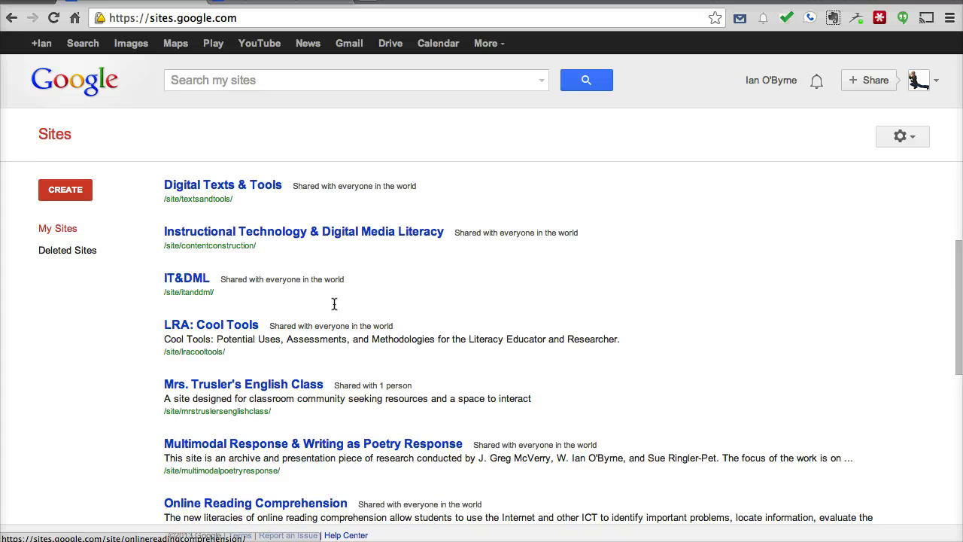
left_click(292, 298)
left_click(81, 197)
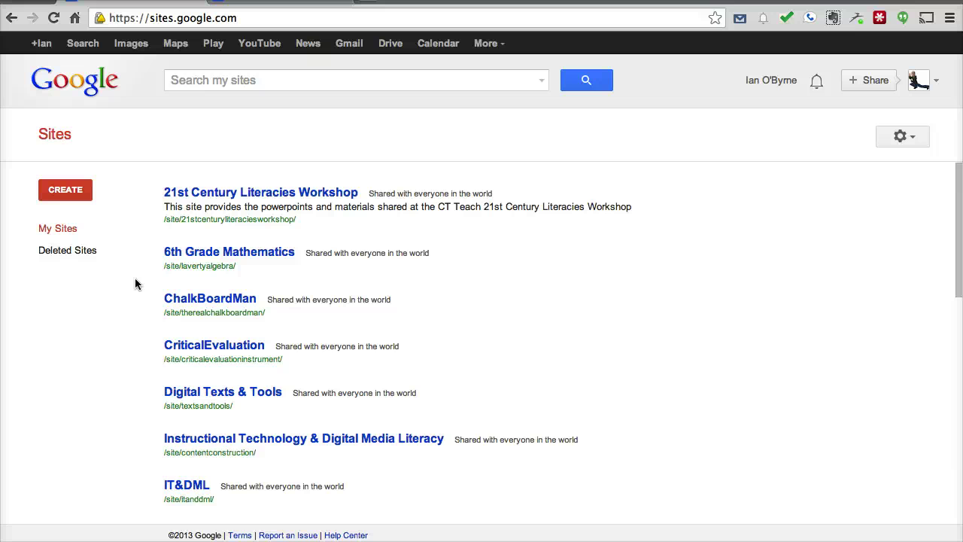
Start a new blank site, enter a site name, tick the captcha, then cancel creation.
left_click(66, 193)
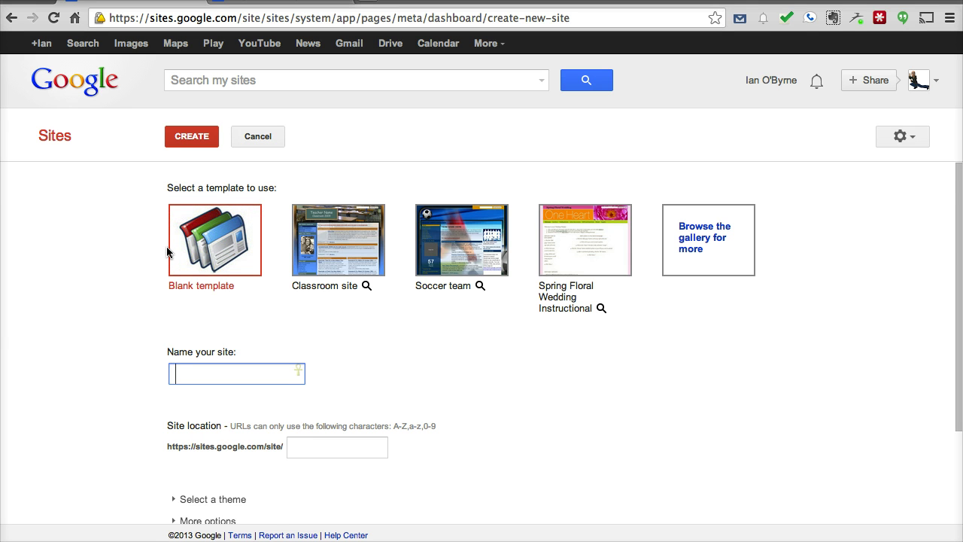
scroll(173, 249, "down", 3)
left_click(212, 264)
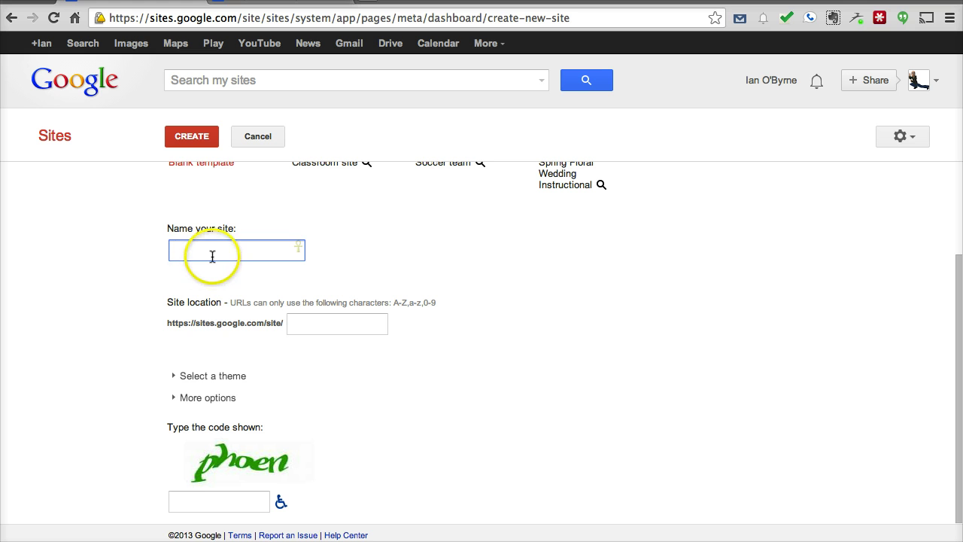
left_click(270, 258)
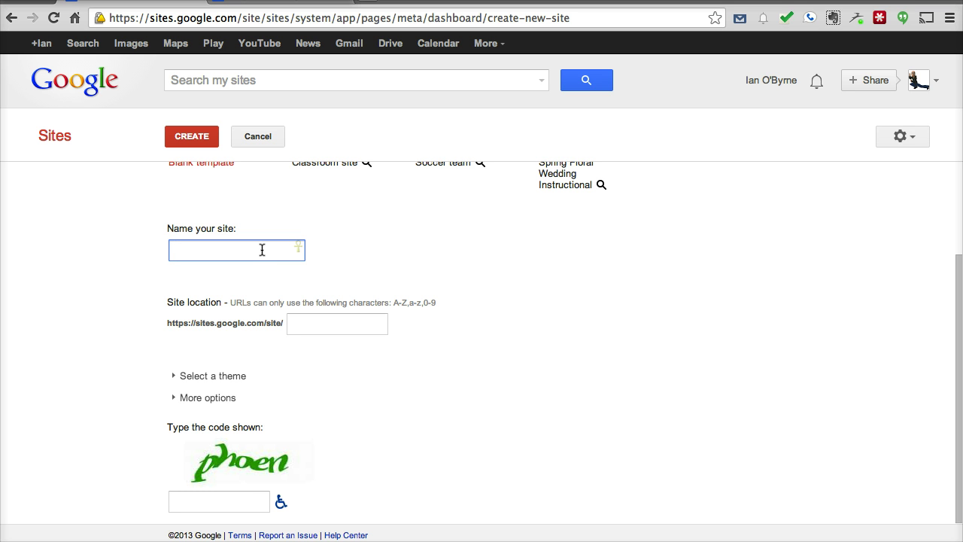
type("obyrne")
left_click(252, 253)
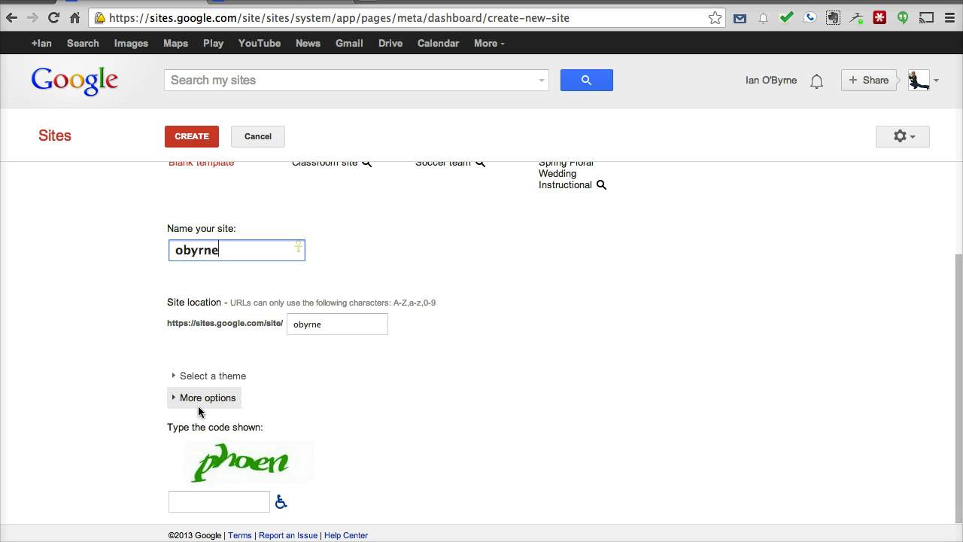
left_click(213, 502)
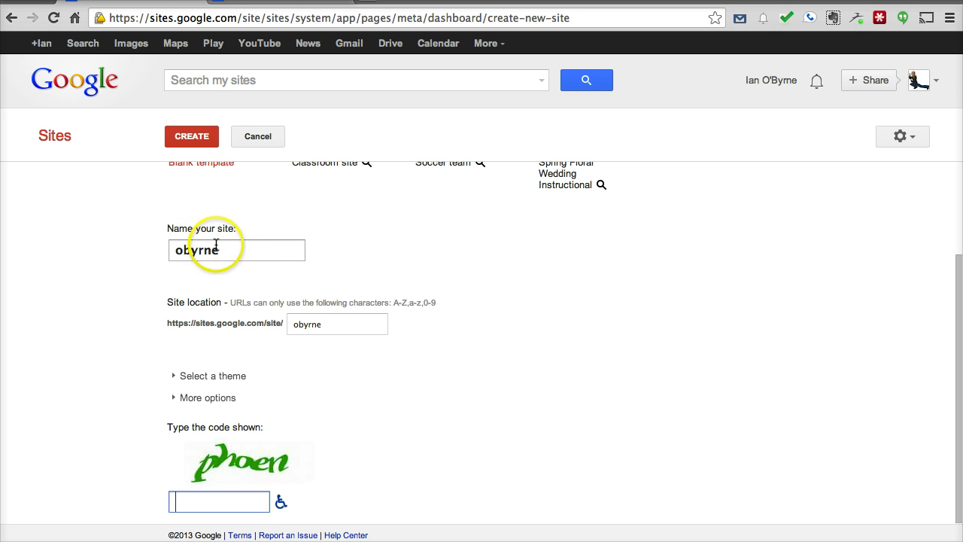
left_click(257, 140)
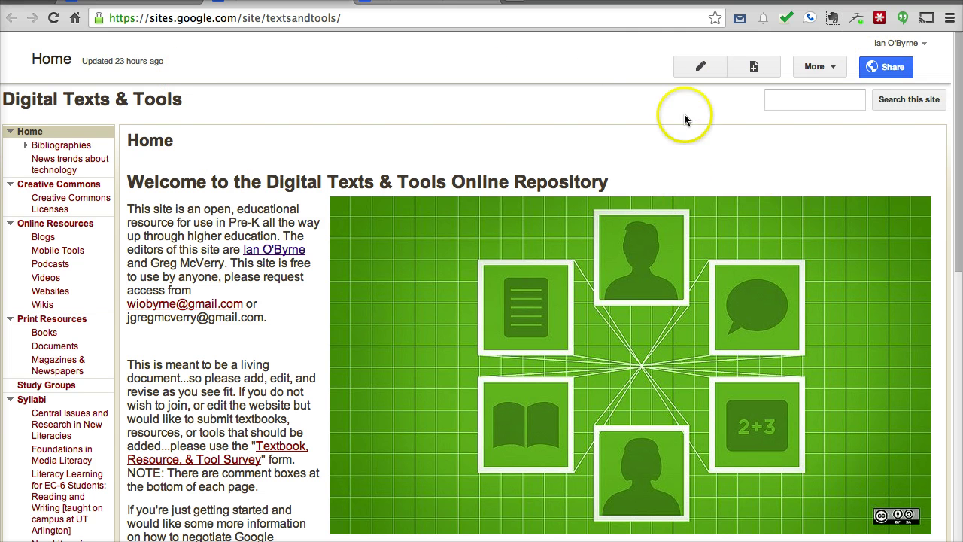
Open the Digital Texts & Tools Home page in edit mode.
left_click(694, 66)
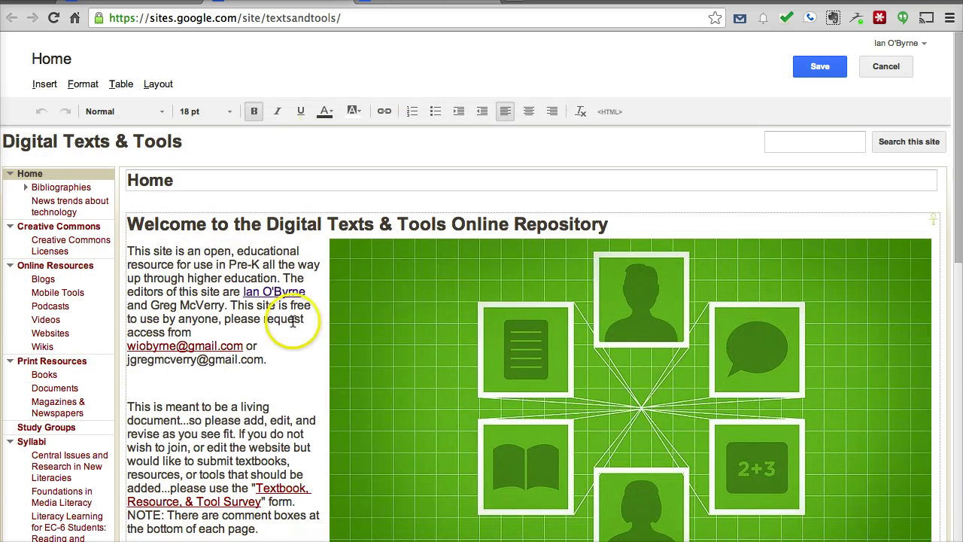
scroll(308, 346, "down", 5)
scroll(309, 346, "up", 5)
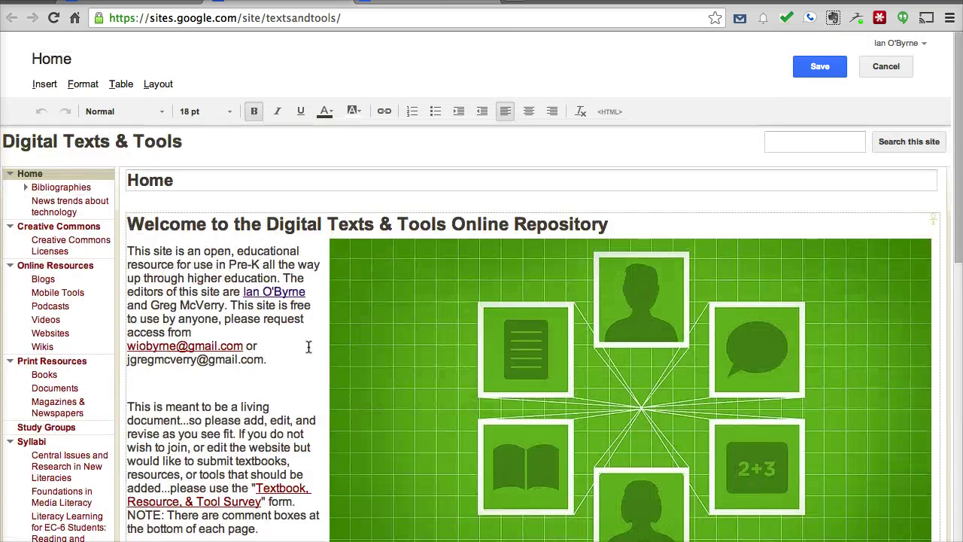
Change 'site' in the welcome paragraph to 'websitte', then restore it to 'site'.
left_click(211, 292)
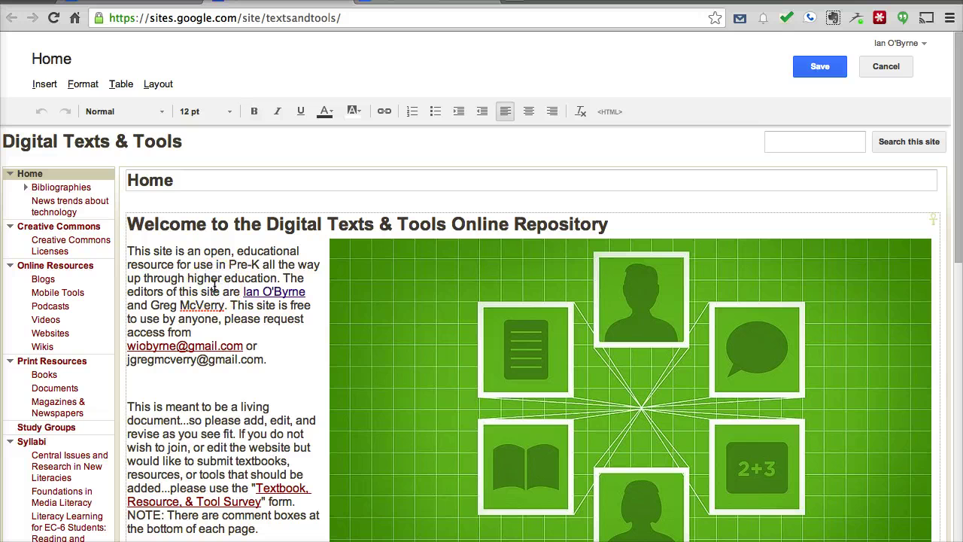
double_click(212, 292)
type("websit")
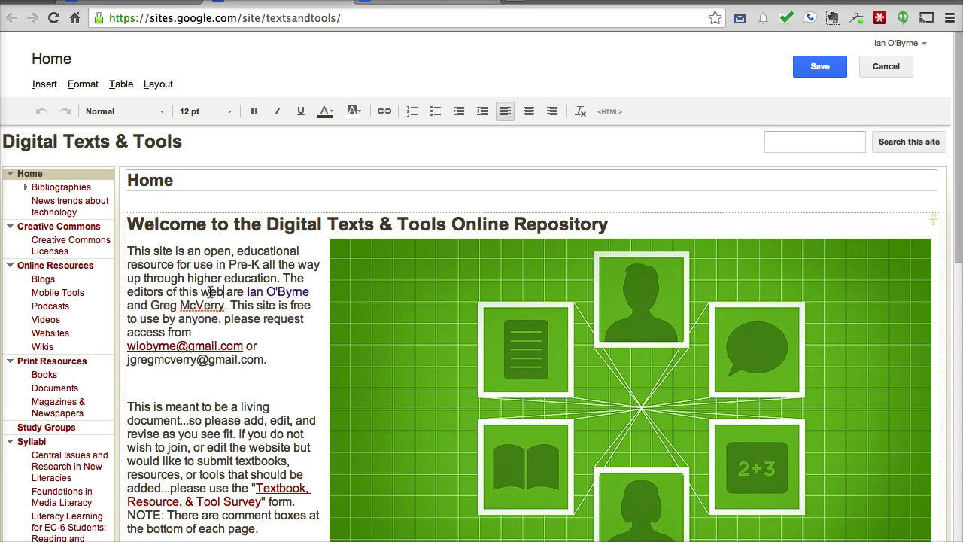
type("te")
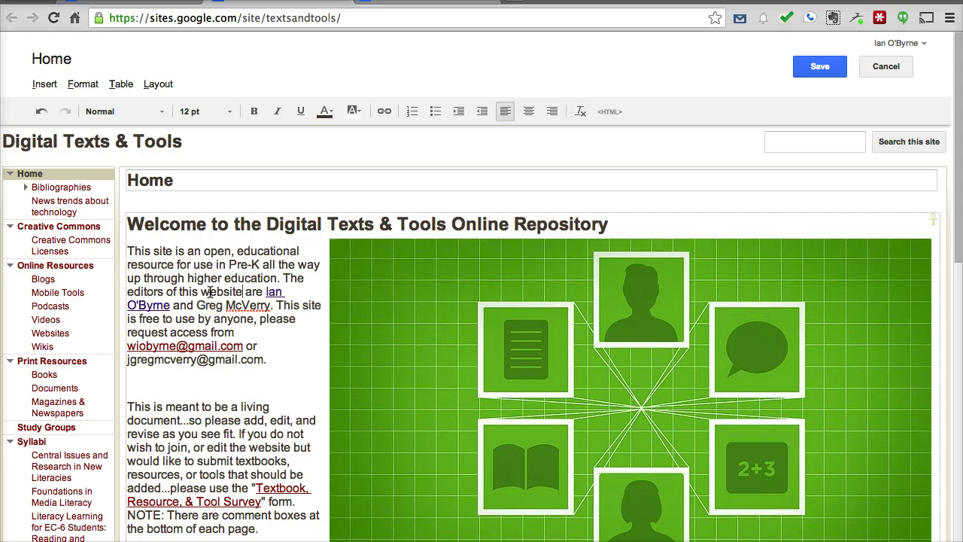
double_click(210, 292)
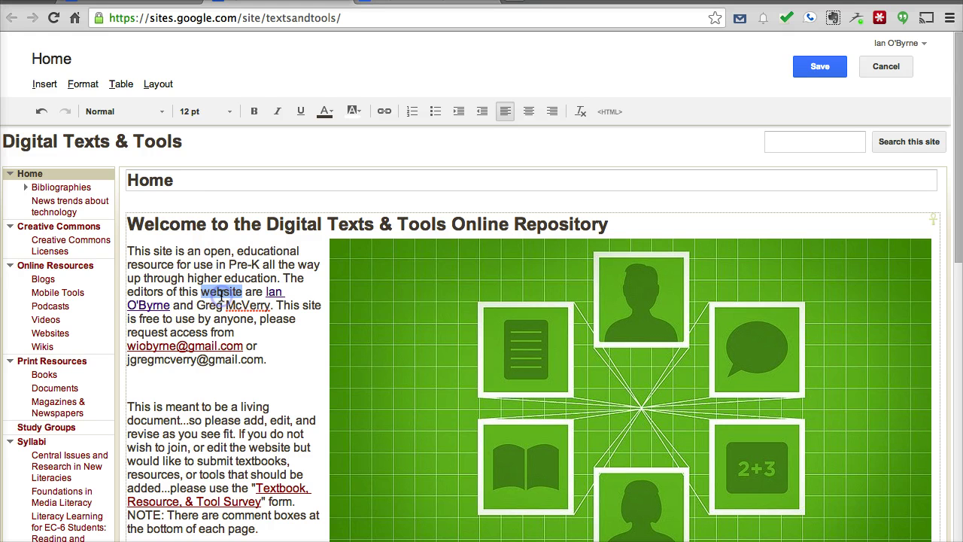
type("site")
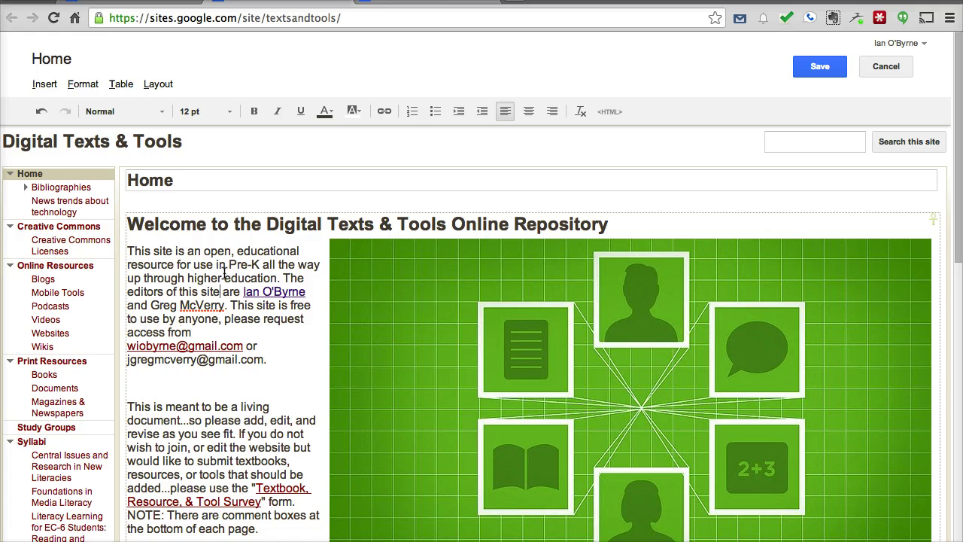
left_click(42, 87)
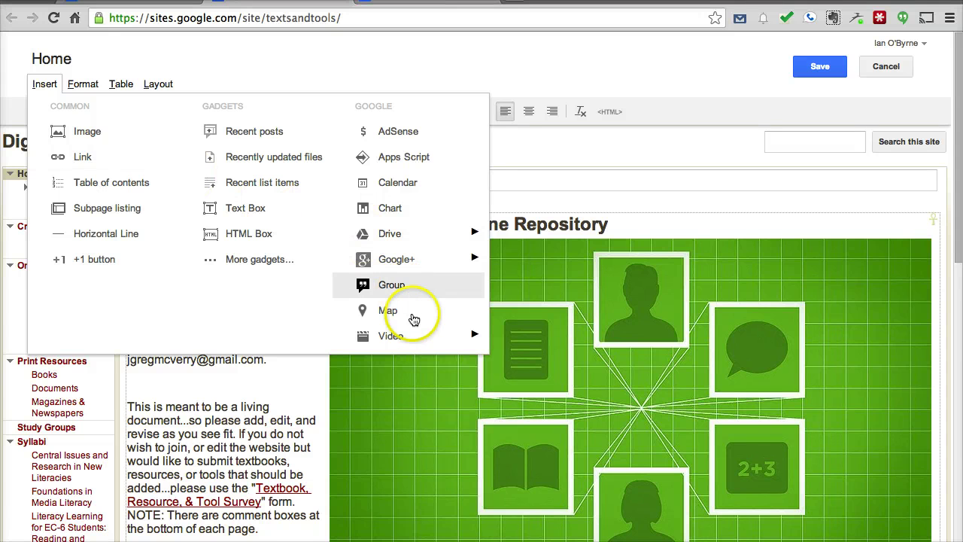
left_click(419, 339)
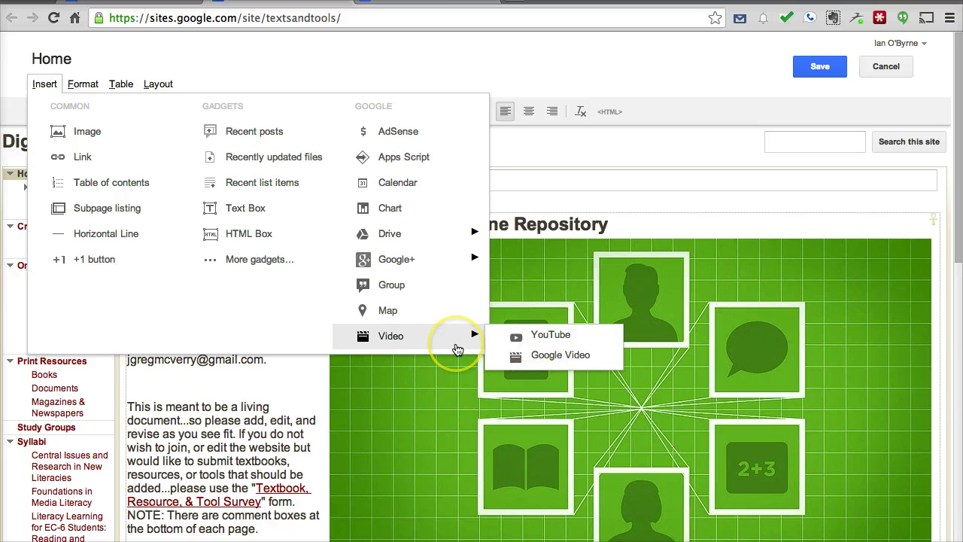
left_click(429, 237)
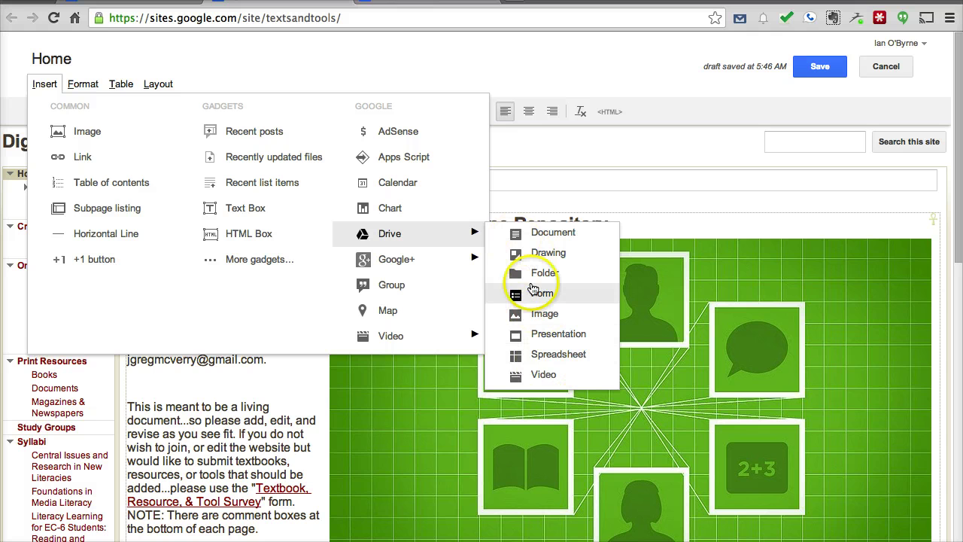
left_click(76, 86)
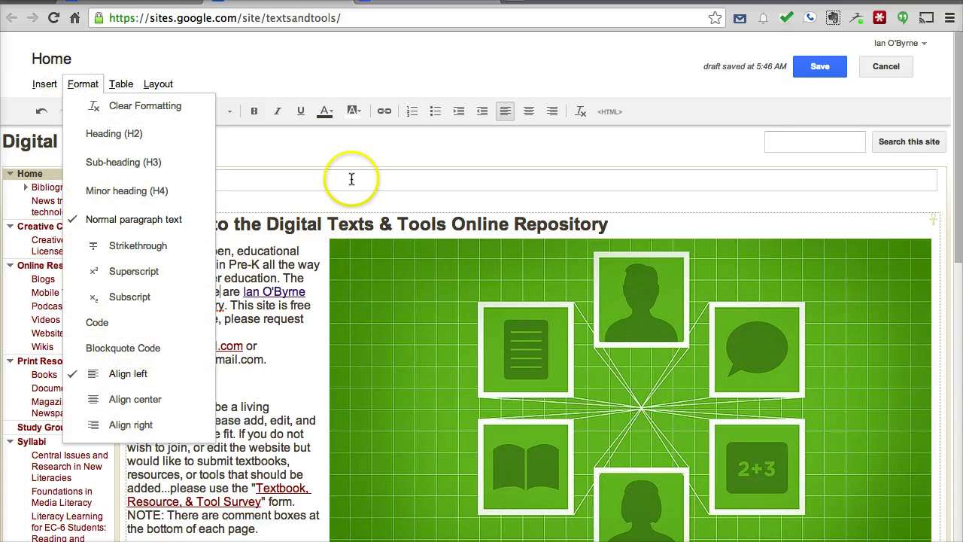
left_click(392, 110)
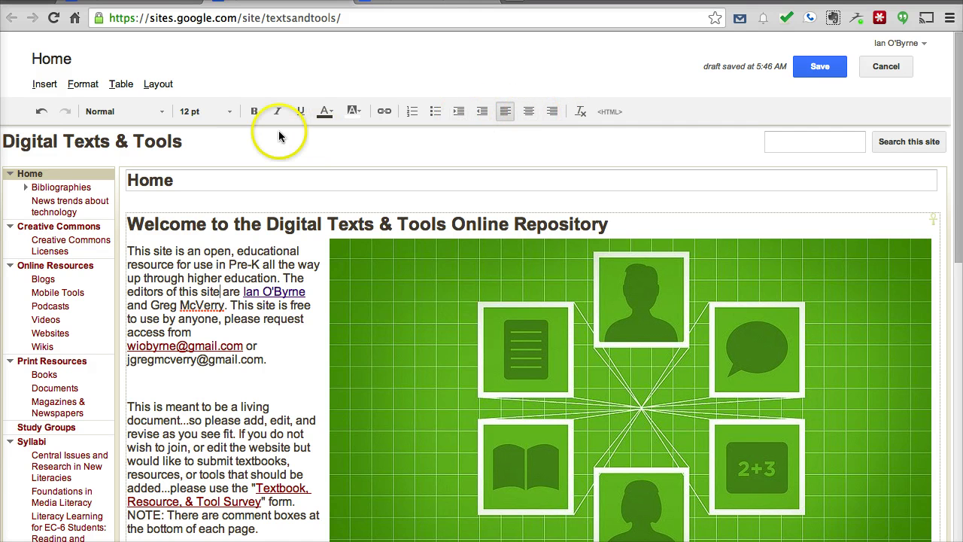
left_click(87, 89)
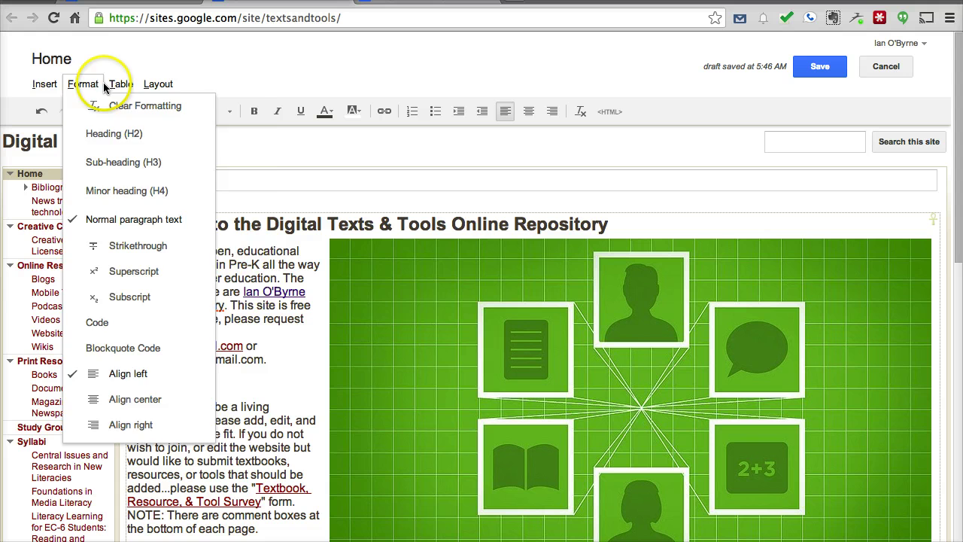
left_click(122, 87)
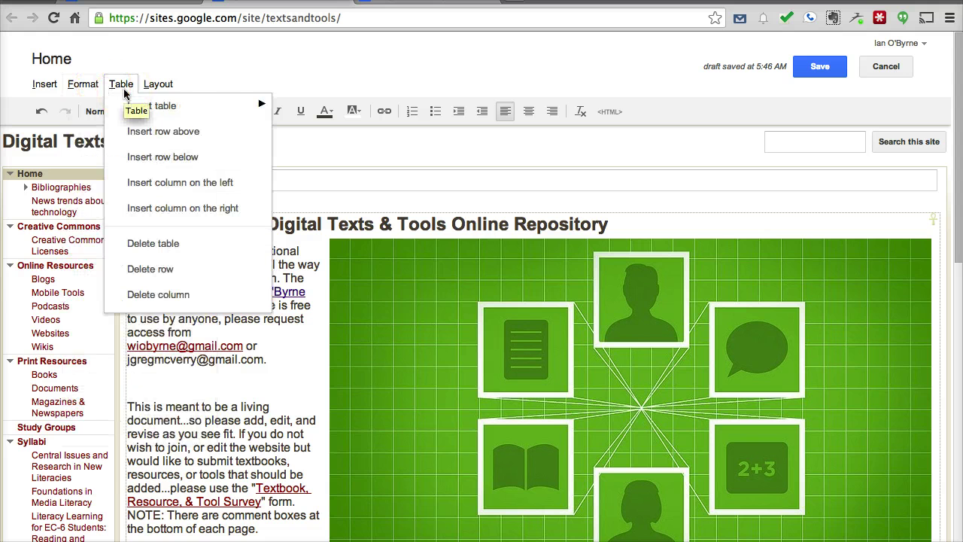
left_click(158, 88)
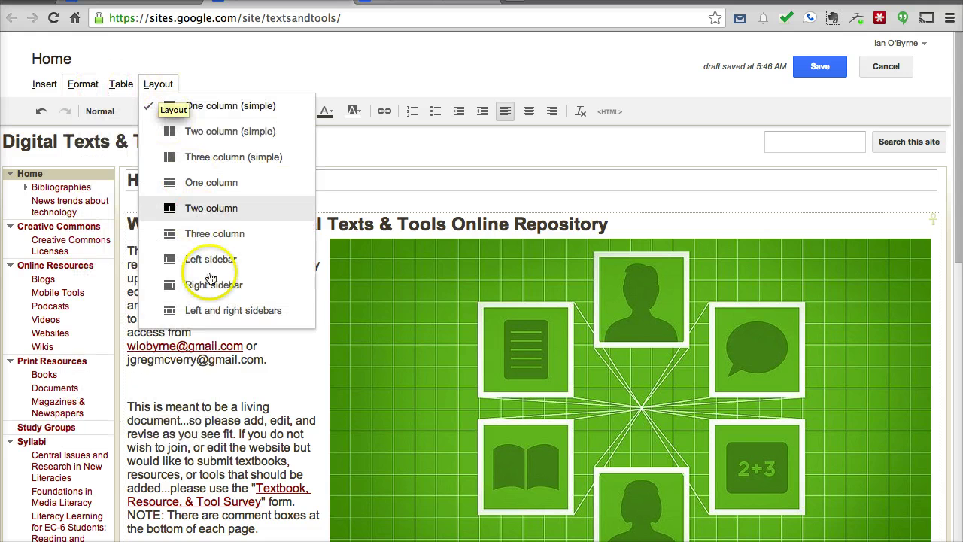
left_click(269, 381)
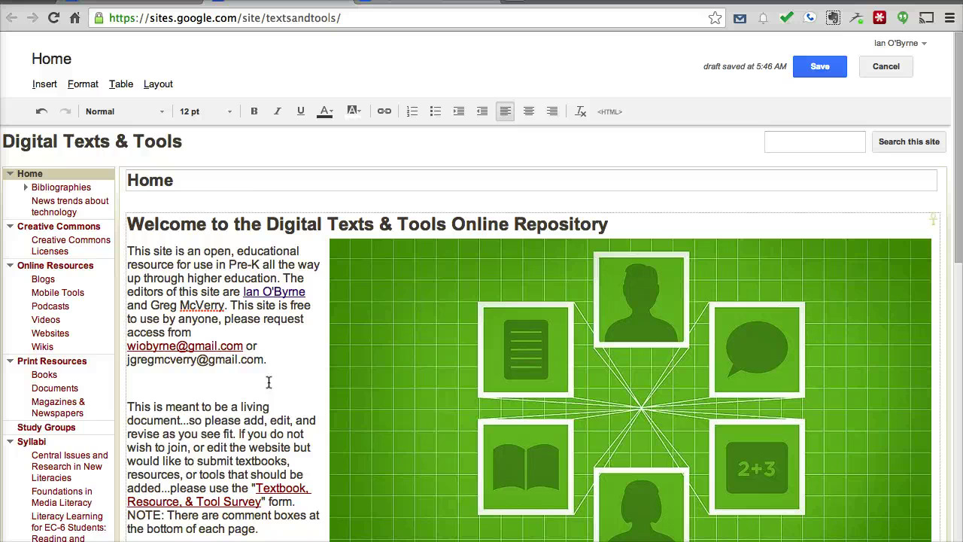
Set the green image to wrap text beside it at size L.
scroll(269, 383, "down", 5)
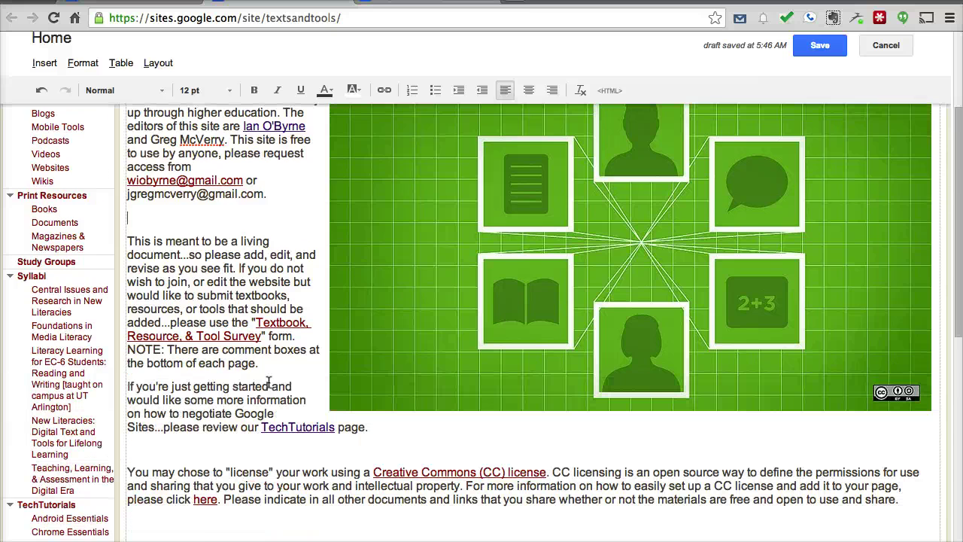
scroll(269, 382, "up", 5)
left_click(503, 397)
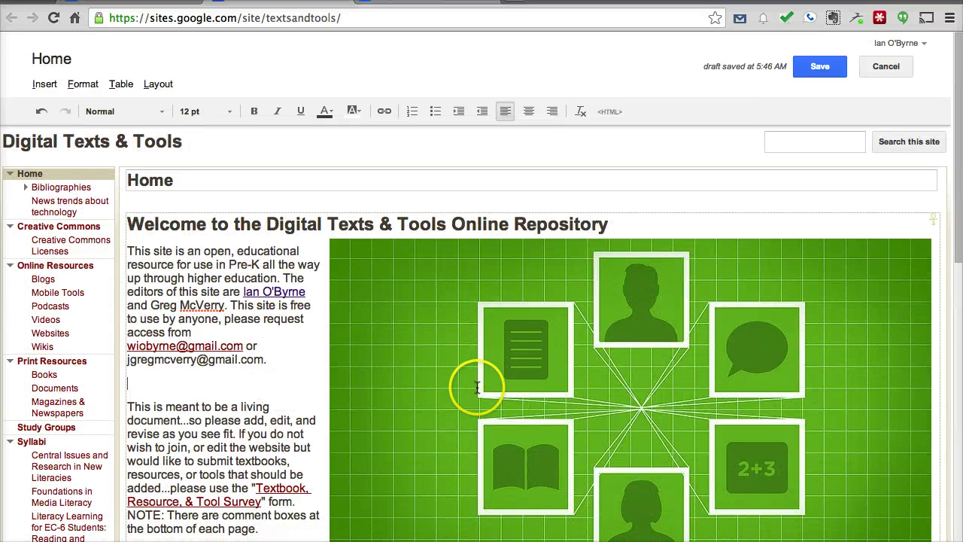
scroll(322, 414, "down", 5)
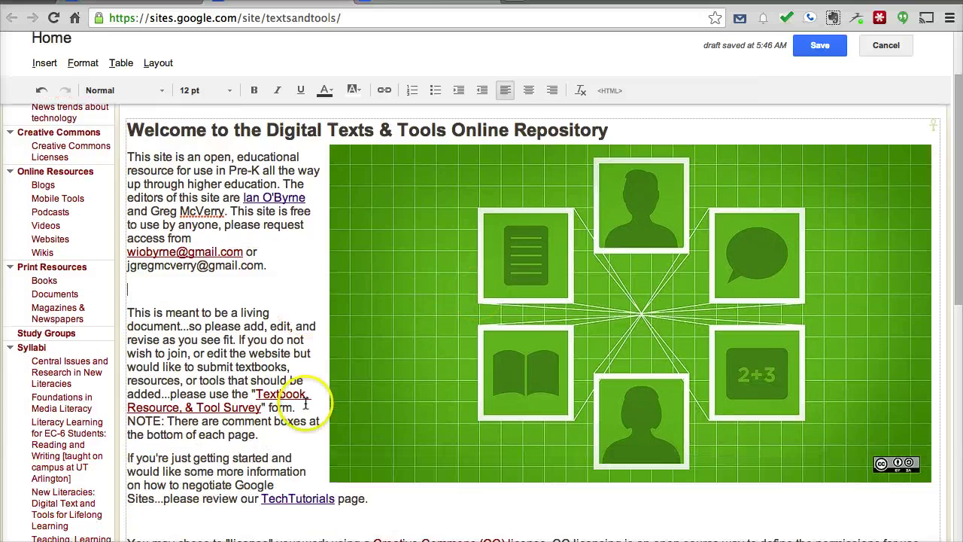
scroll(480, 278, "up", 2)
left_click(479, 278)
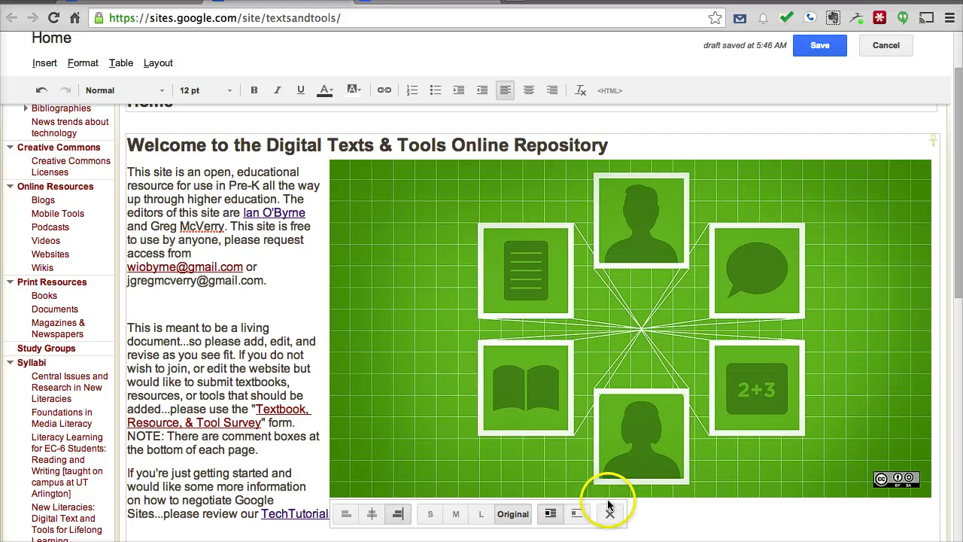
left_click(577, 514)
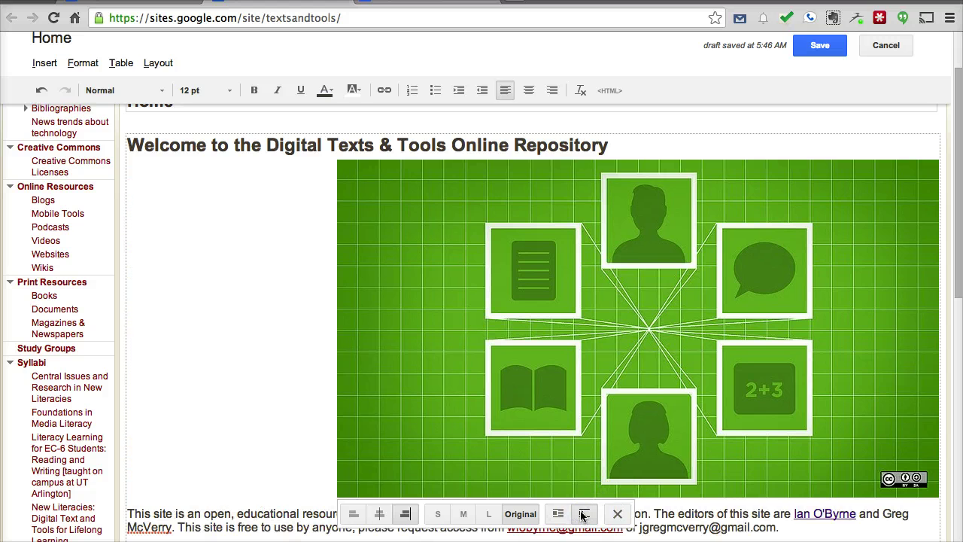
left_click(557, 515)
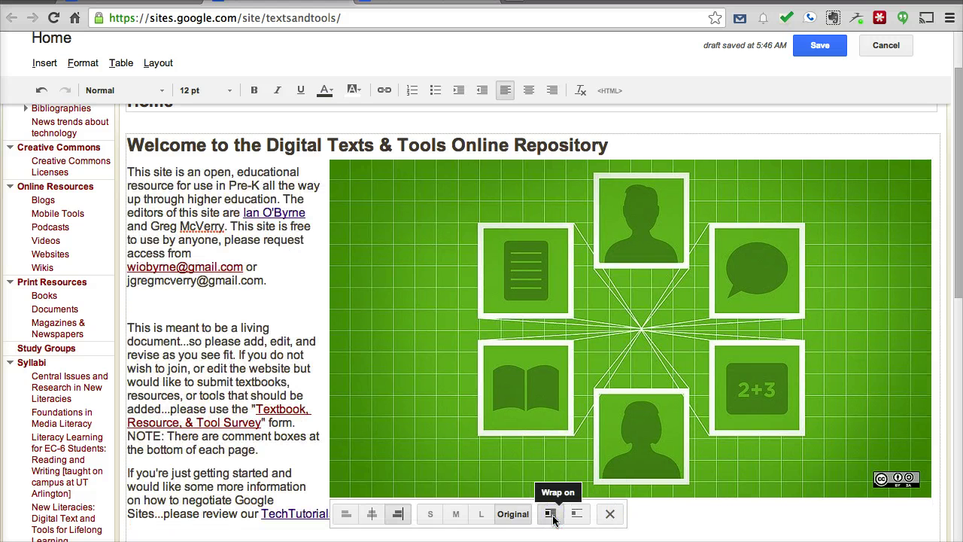
left_click(481, 518)
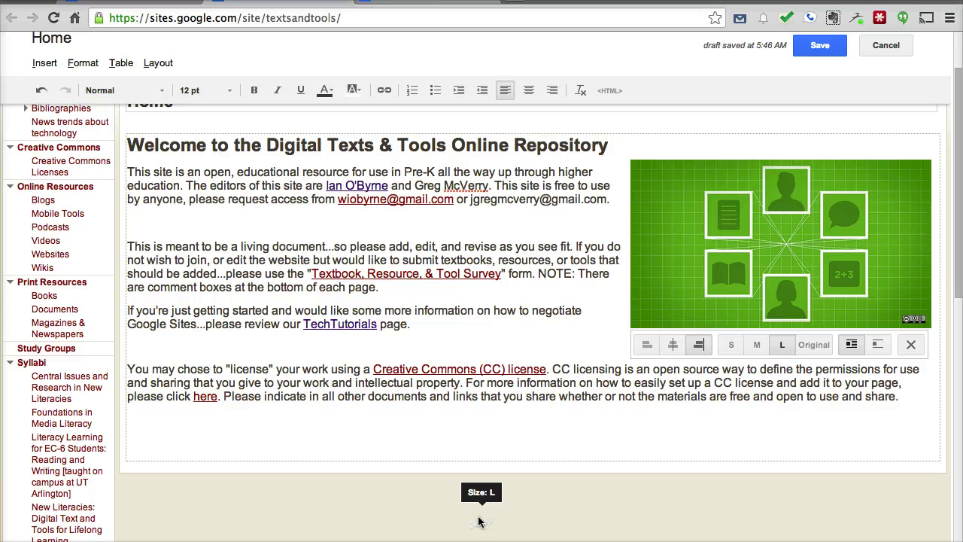
Deselect the image and save the edited Home page.
left_click(747, 310)
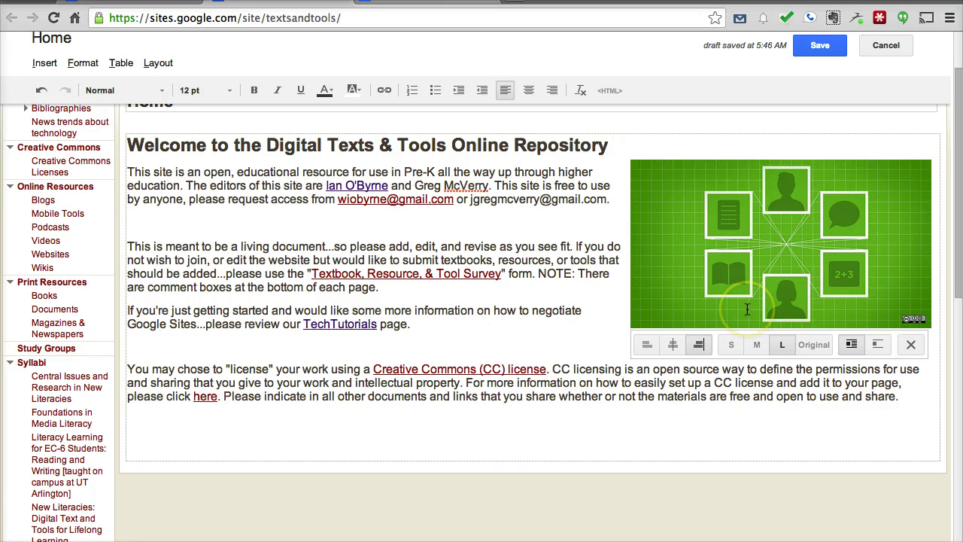
left_click(597, 325)
scroll(587, 324, "up", 2)
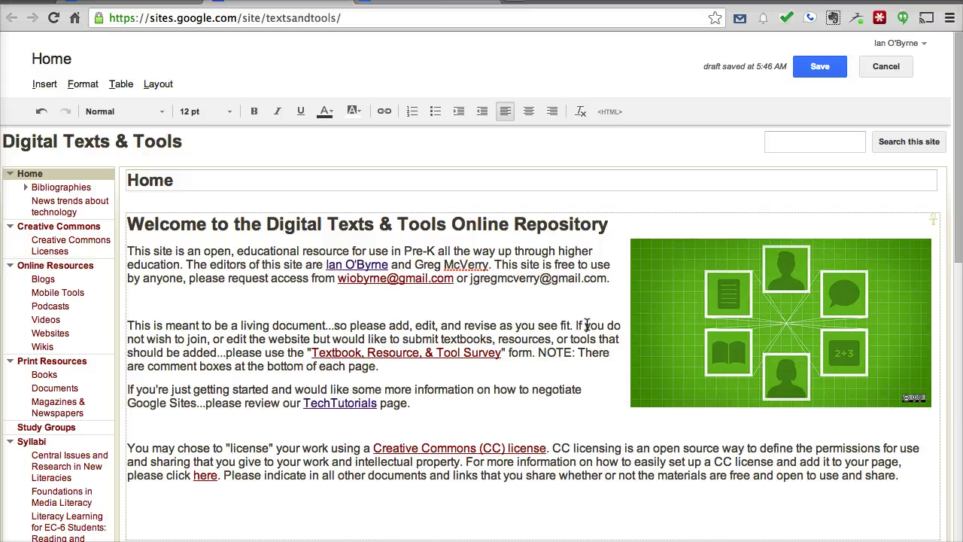
left_click(801, 64)
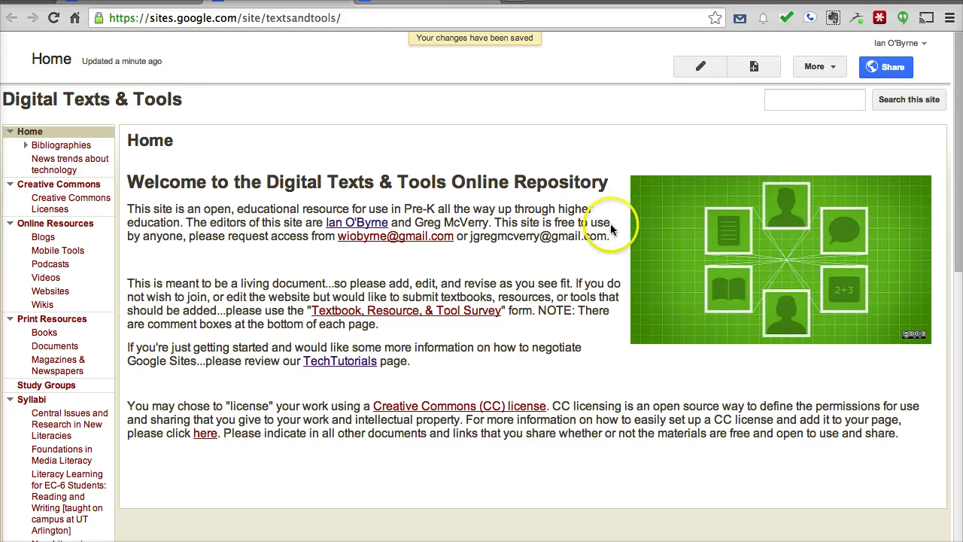
Review the Home page settings, cancel without changes, and reopen the More actions menu.
left_click(817, 67)
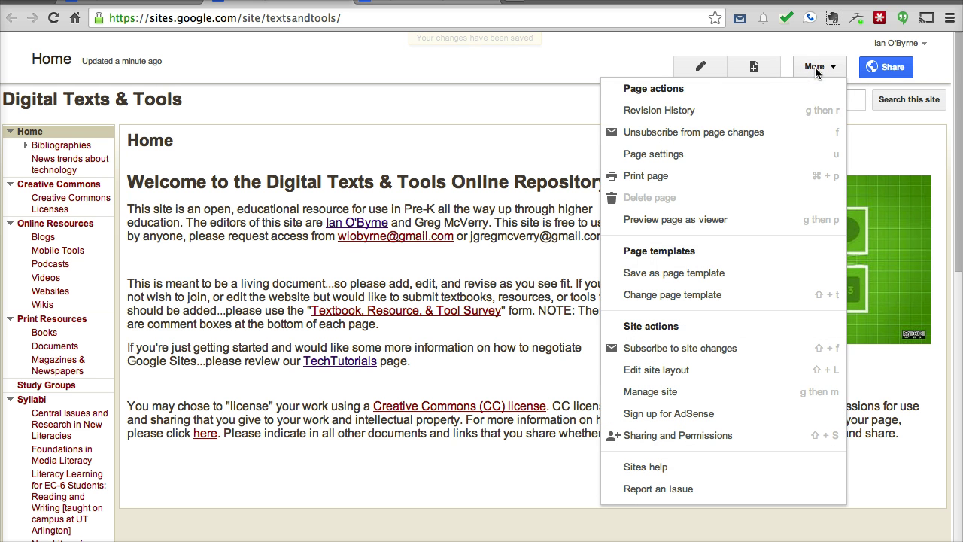
left_click(699, 134)
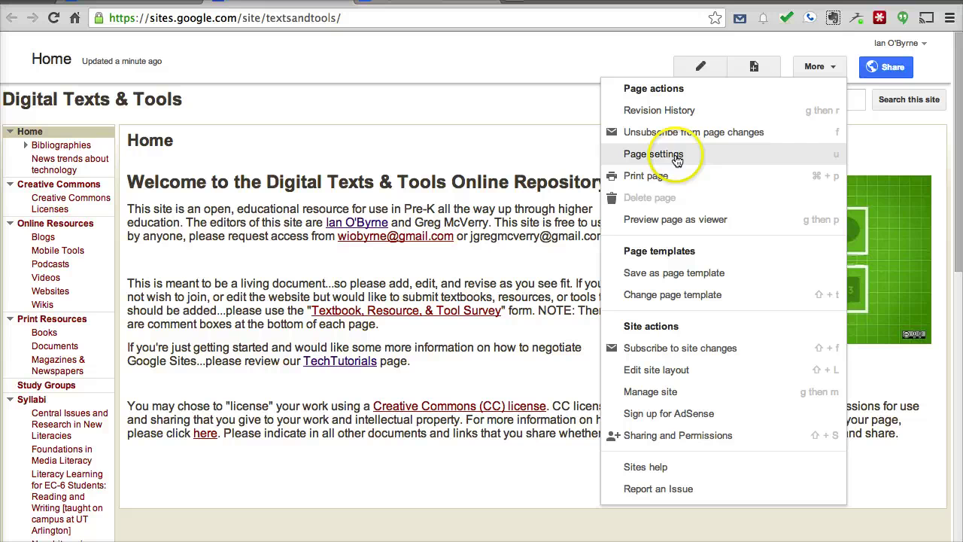
left_click(672, 154)
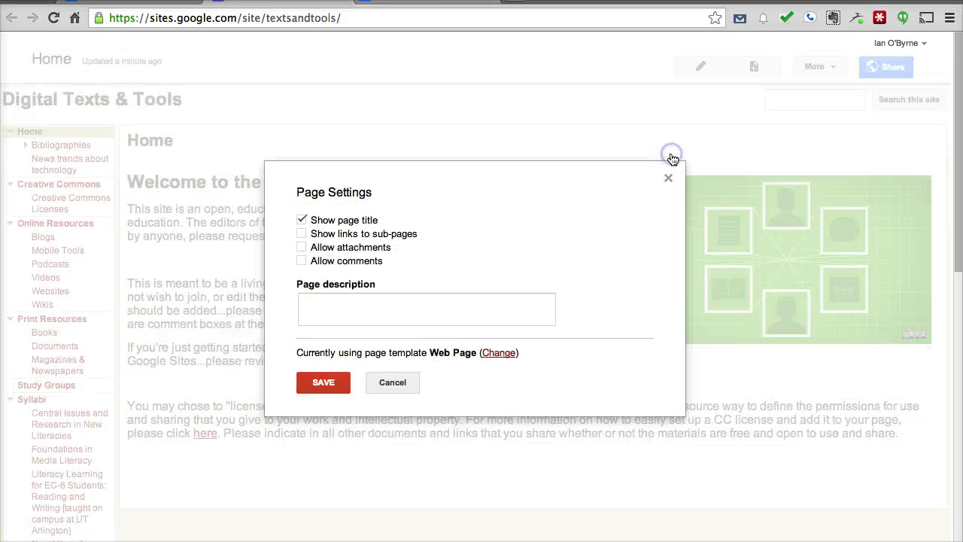
left_click(393, 383)
left_click(819, 66)
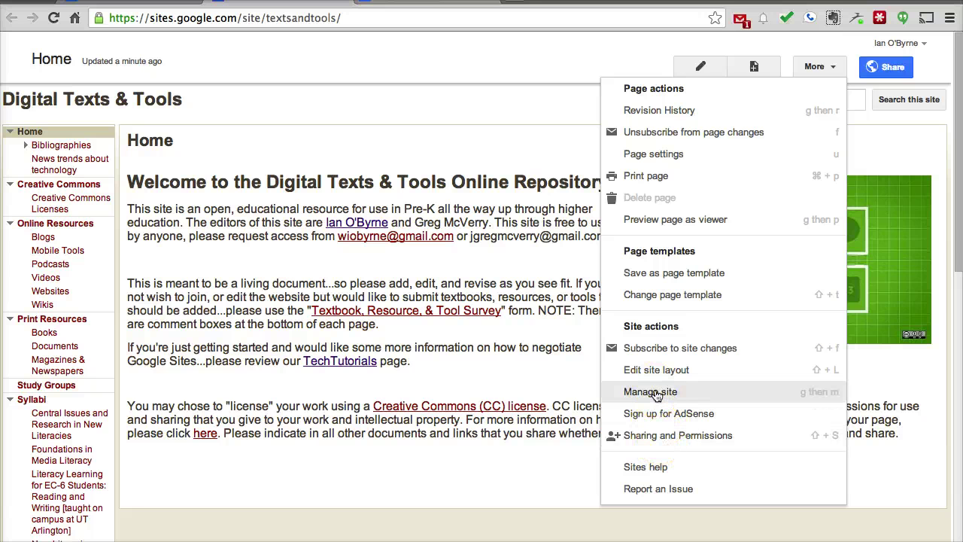
View Sharing and Permissions and site visibility options, cancel unchanged, and return to Home.
left_click(544, 292)
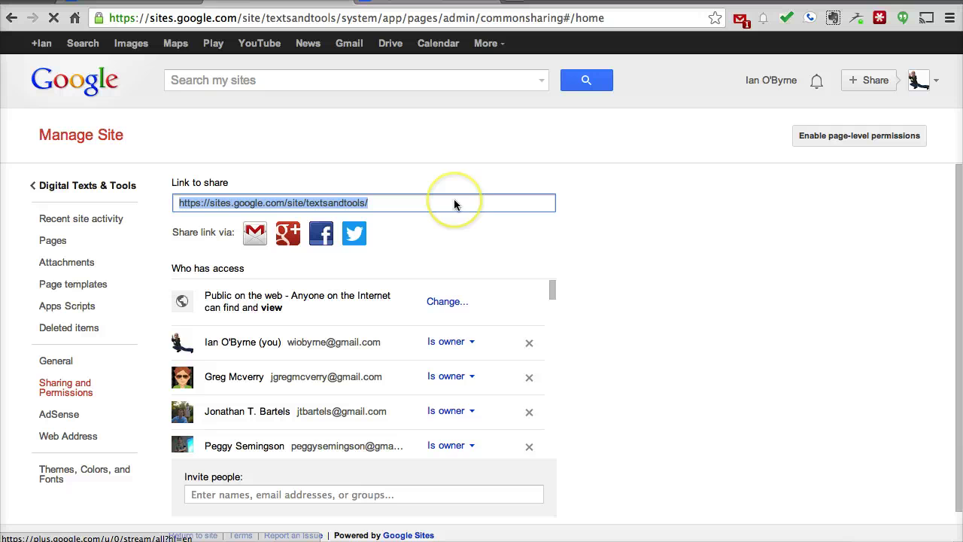
left_click(447, 301)
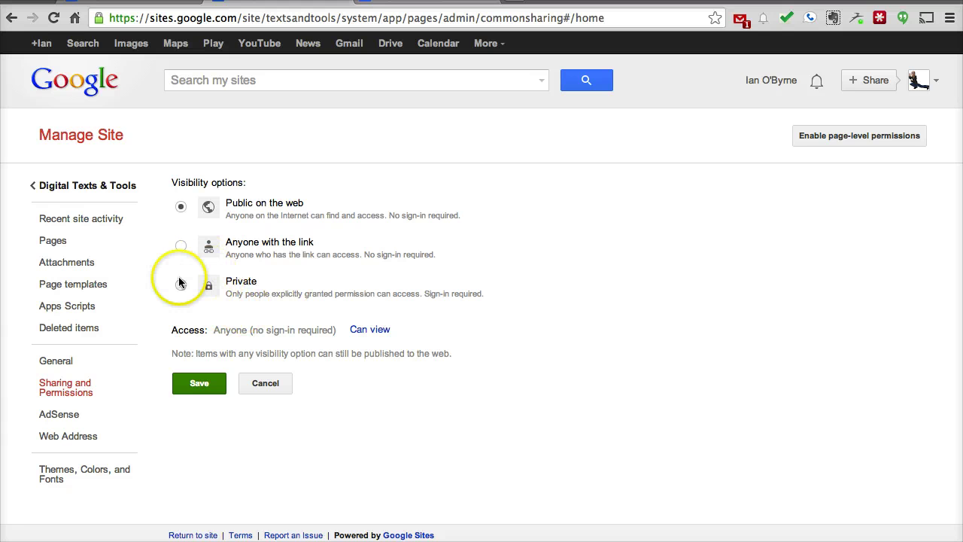
left_click(265, 383)
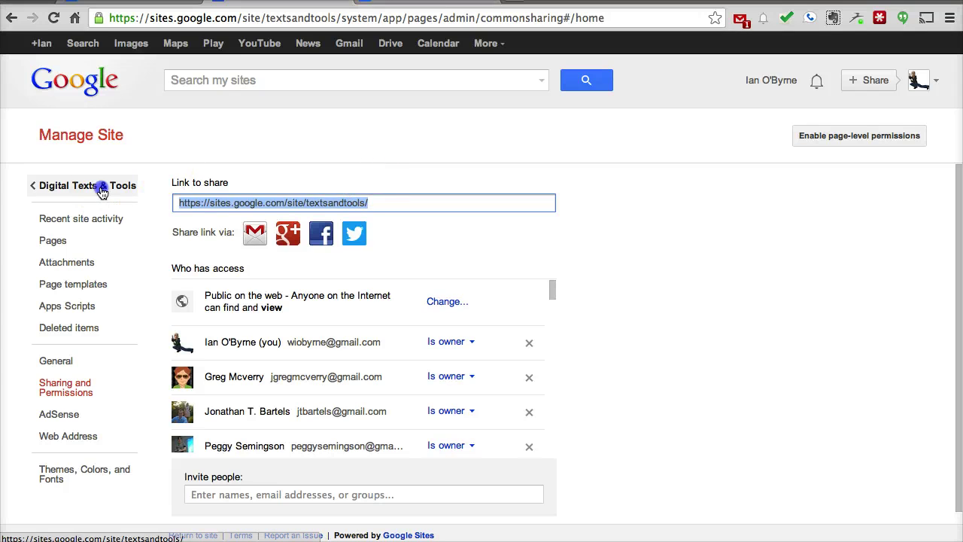
left_click(103, 191)
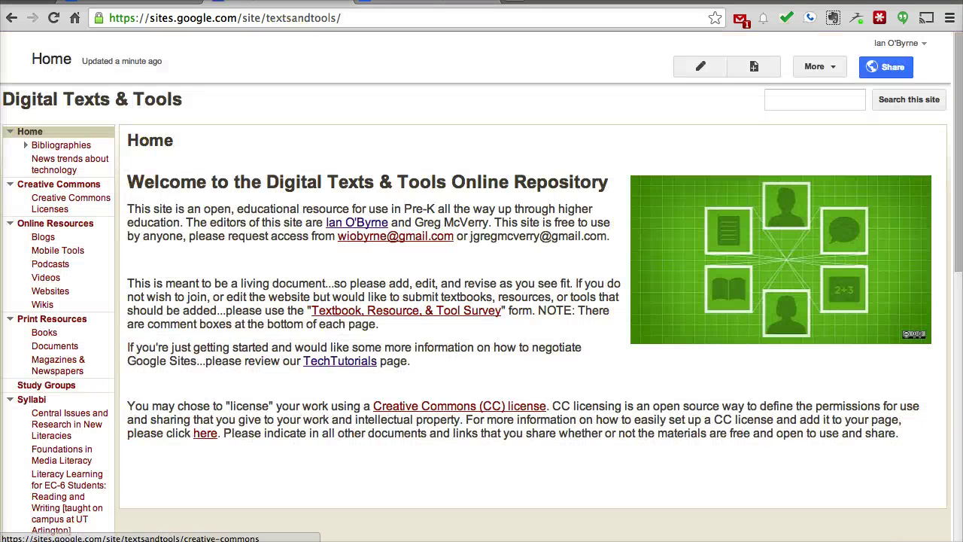